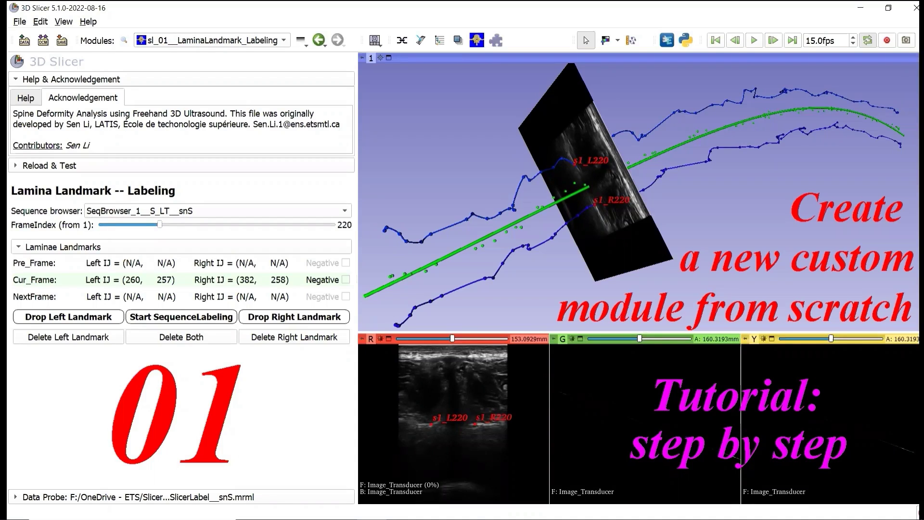
Bring up the Notepad tutorial outline and highlight 'custom' and 'Toolbars'
key("alt+Tab")
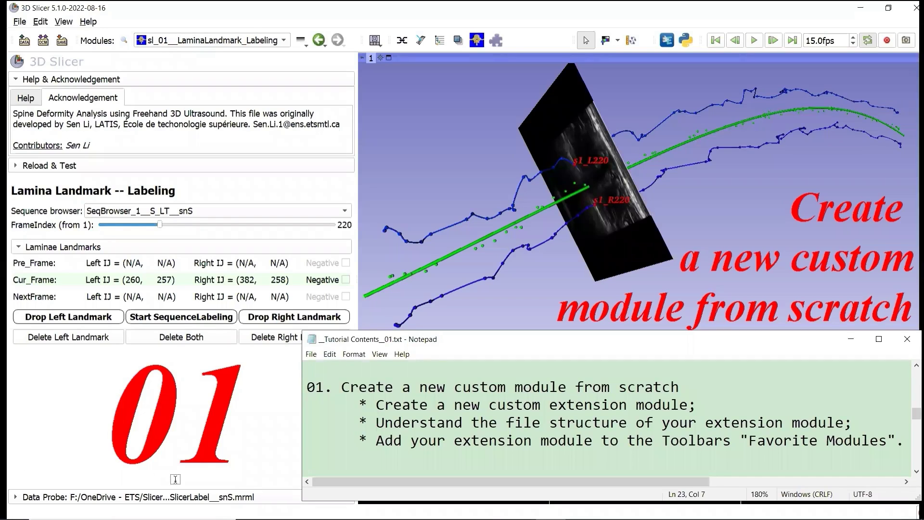
left_click_drag(490, 406, 626, 424)
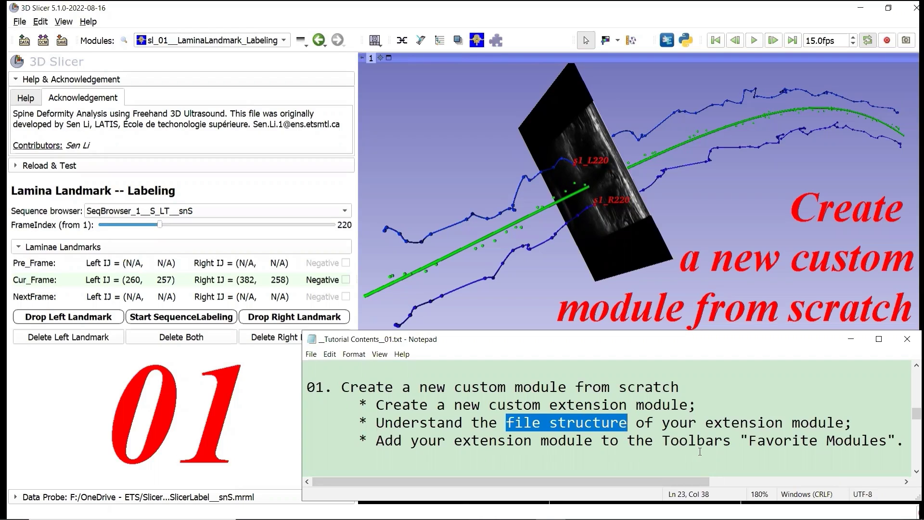
left_click_drag(662, 441, 742, 444)
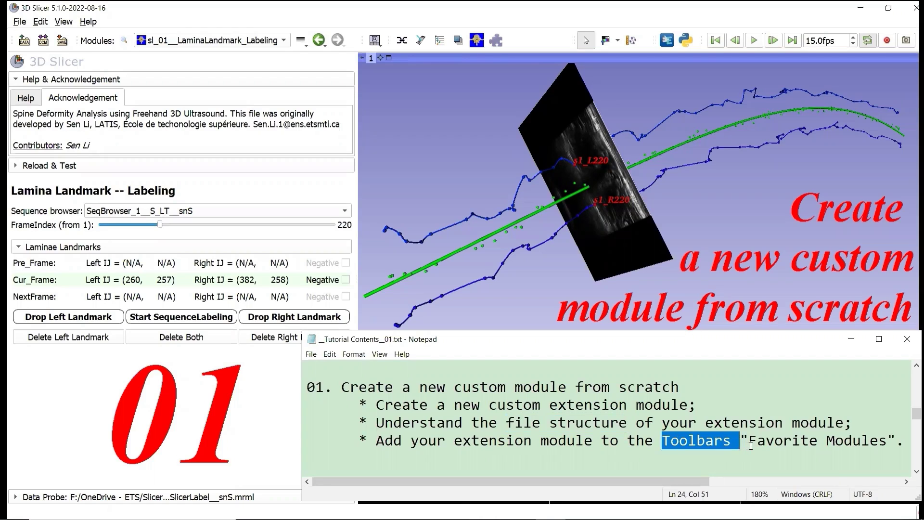
scroll(910, 447, "up", 1, "ctrl")
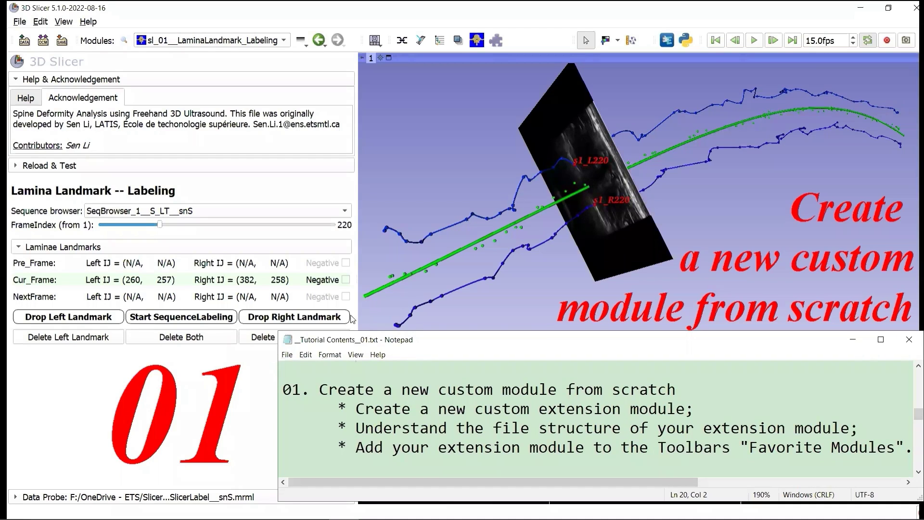
Highlight 'from scratch' in the outline, then go to the 3D Slicer download page
left_click(567, 390)
left_click_drag(577, 390, 686, 394)
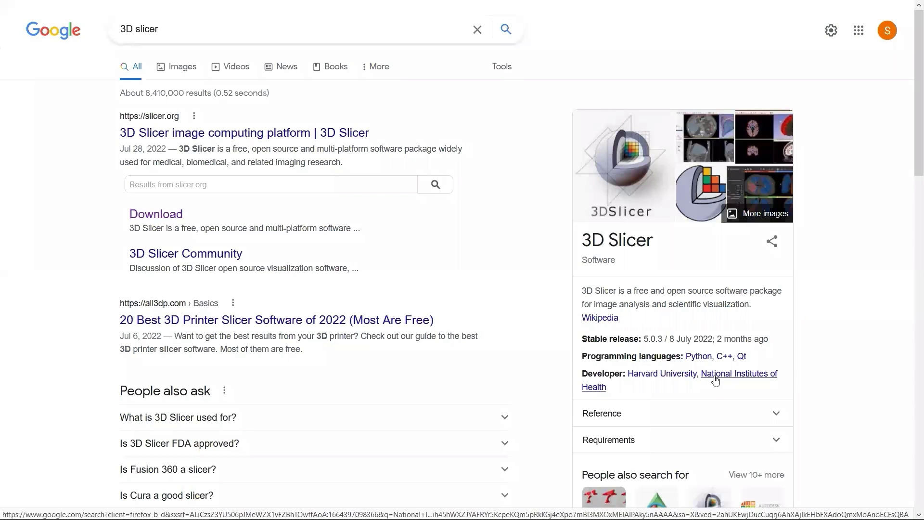
left_click(161, 212)
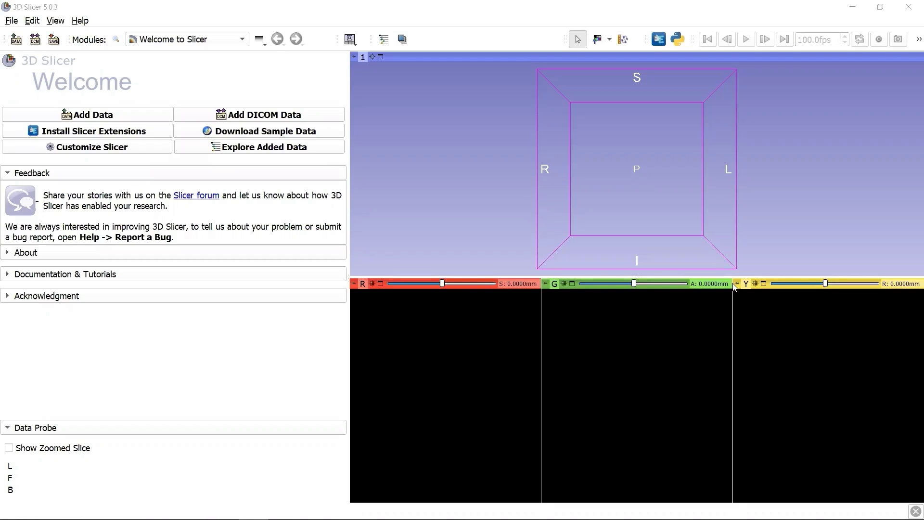
Load Developer Tools > Extension Wizard from the modules list
left_click(230, 42)
mouse_move(172, 401)
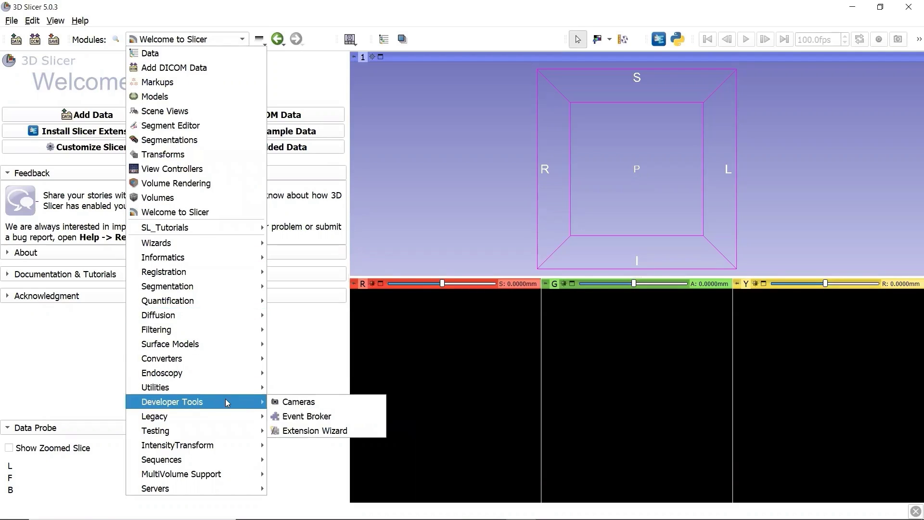
left_click(370, 432)
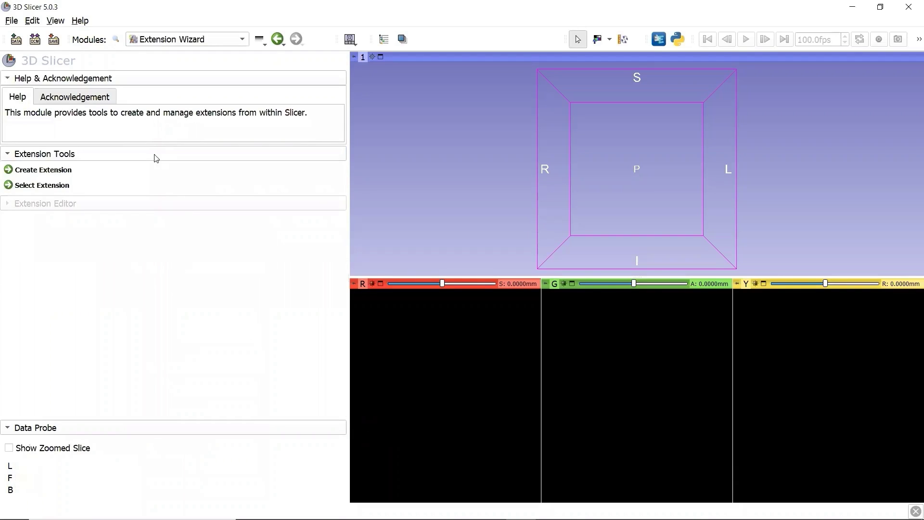
left_click_drag(120, 116, 310, 118)
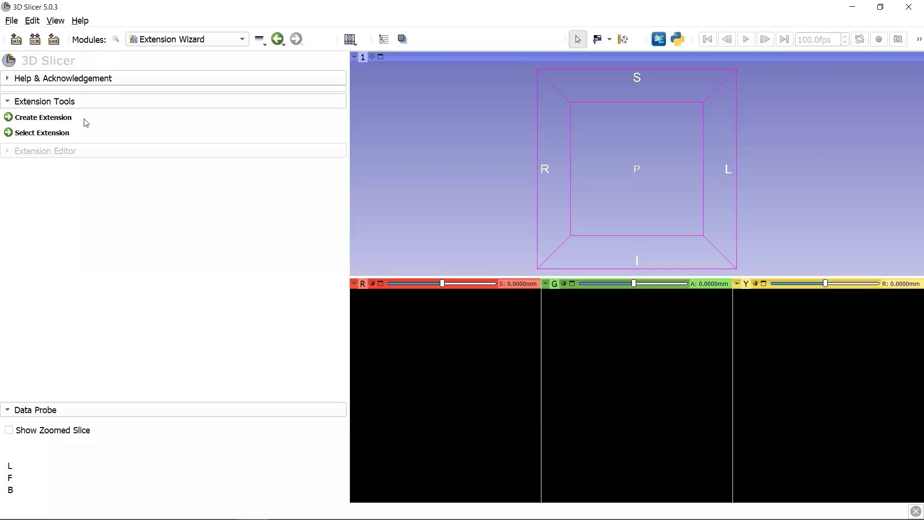
Create the SL_Tutorials extension with destination E:\Slicer
left_click(71, 120)
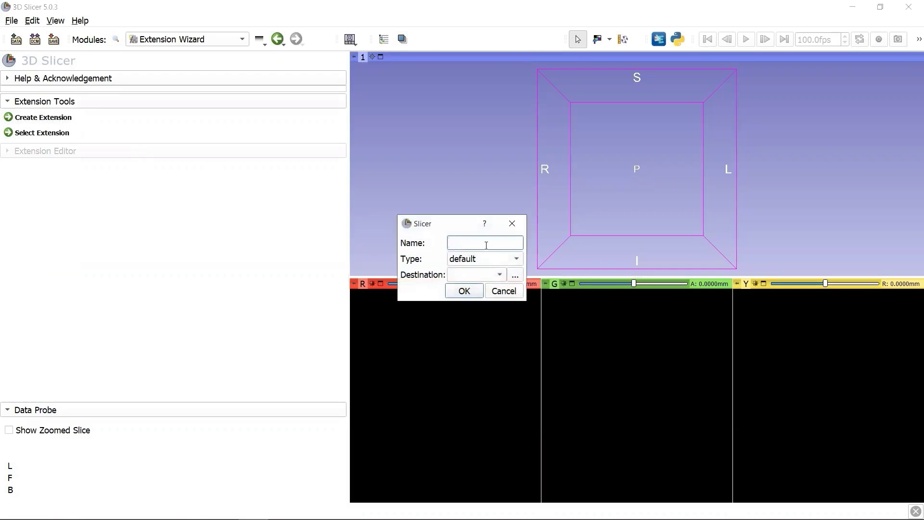
type("SL")
type("_Tutorials")
left_click(452, 279)
type("E:\\Slicer")
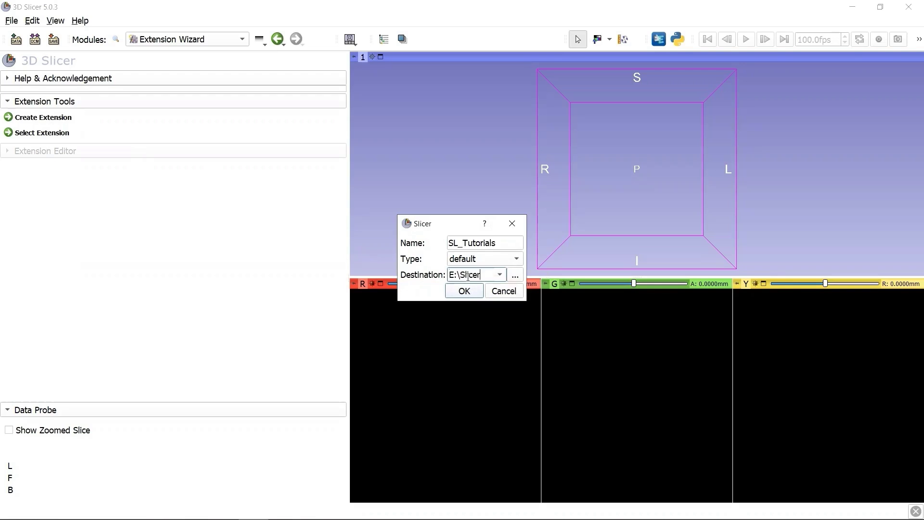
left_click(456, 293)
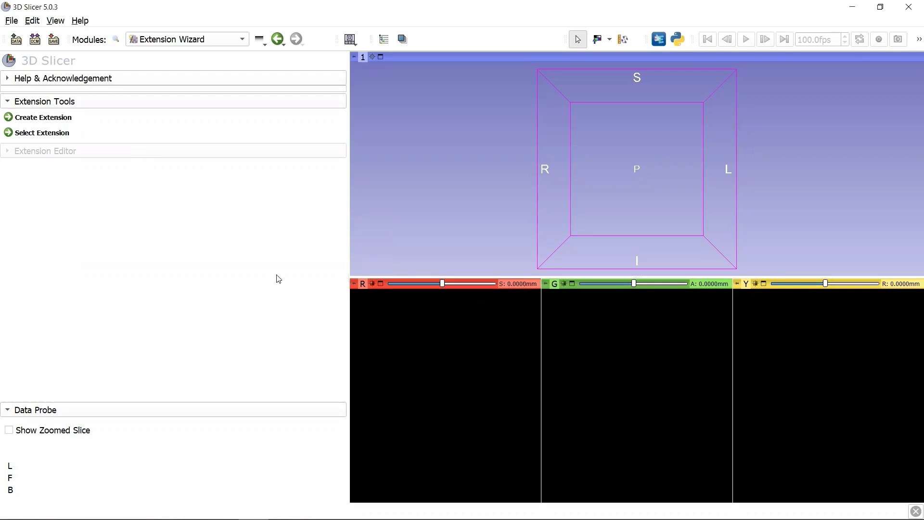
Set category Tutorials, edit the contributor name and organization ETS, and save the metadata
key("Tab")
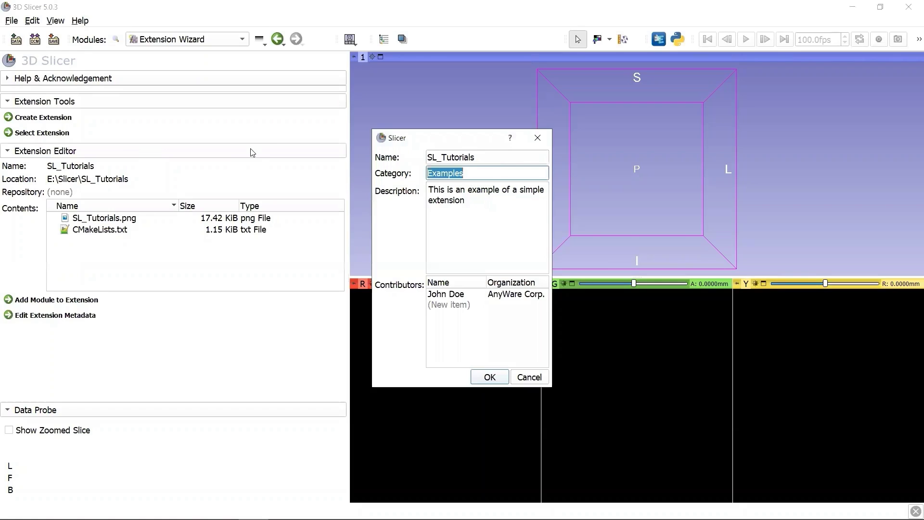
type("Tu")
type("torials")
double_click(462, 299)
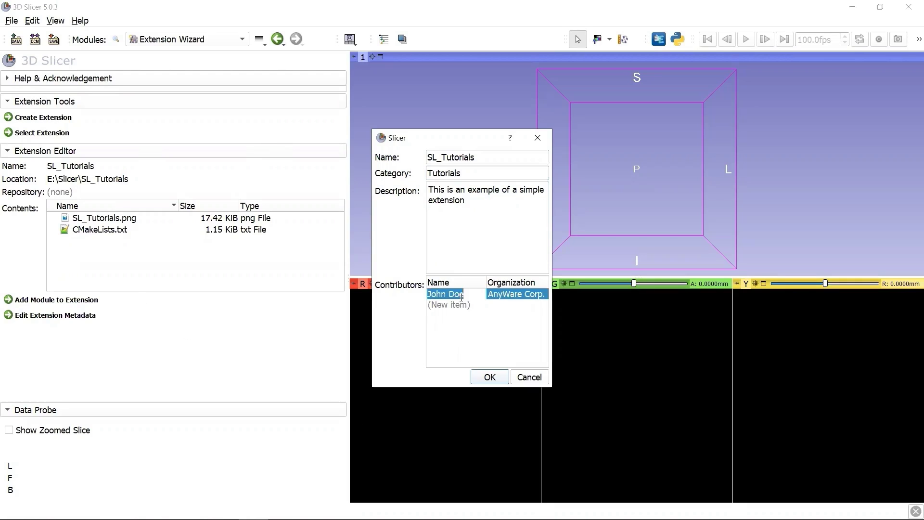
type("Sen Li")
left_click(503, 299)
double_click(504, 297)
type("ETS")
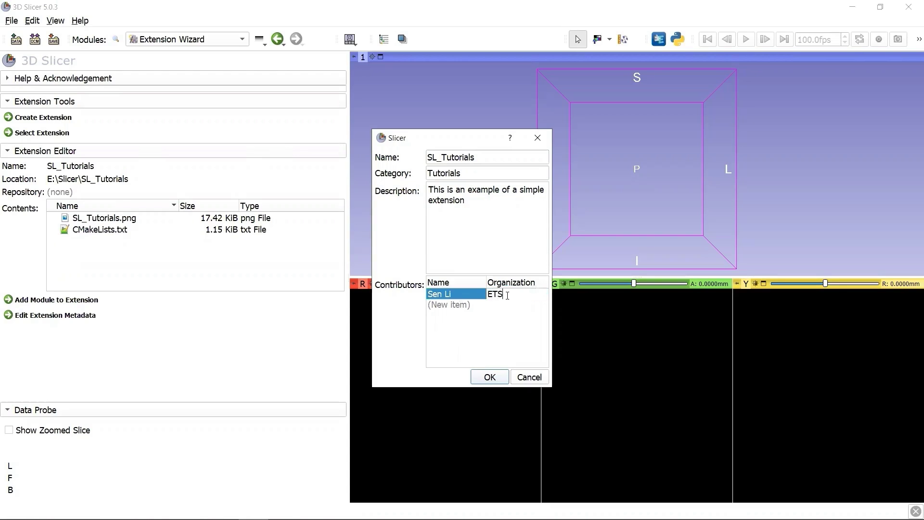
left_click(490, 376)
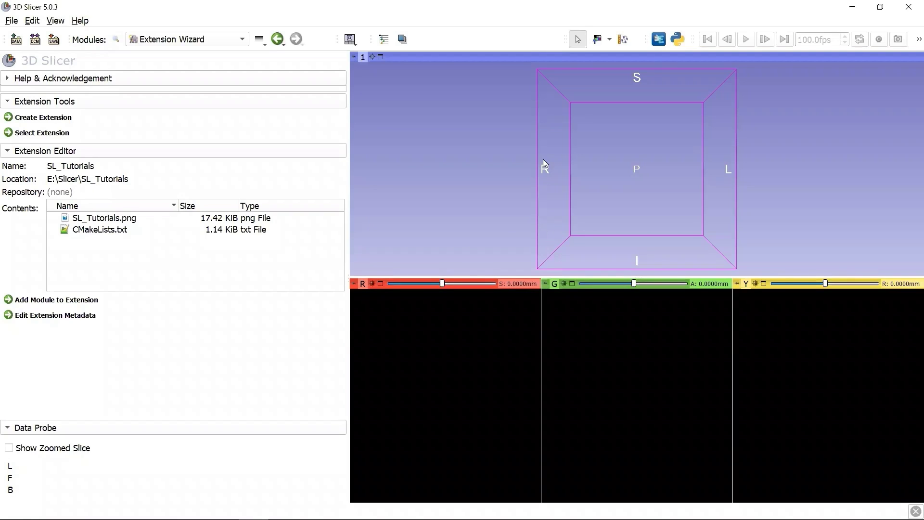
Create scripted module t_ApplyThreshold in SL_Tutorials and choose Yes to load it
left_click(215, 41)
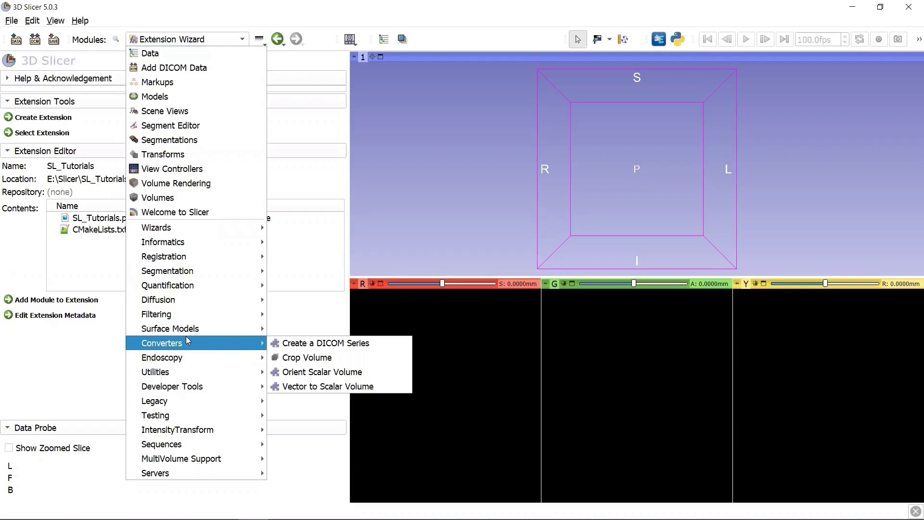
mouse_move(171, 329)
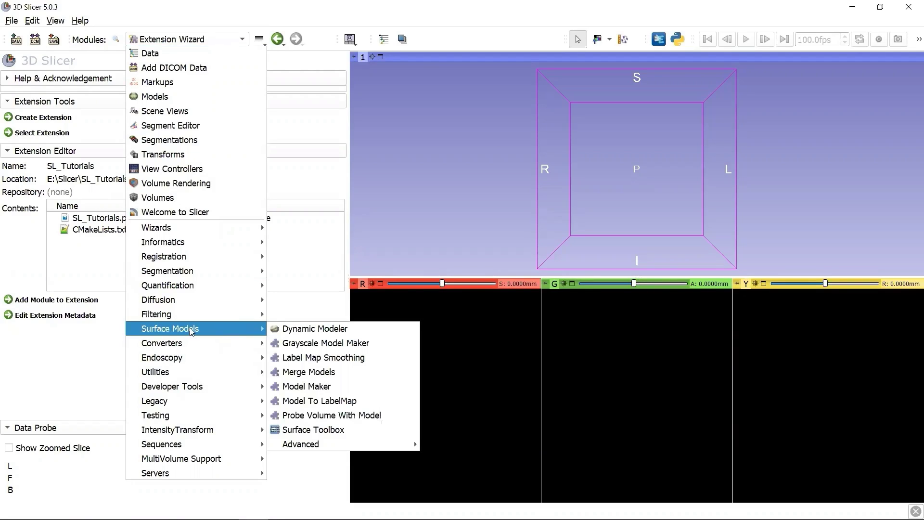
left_click(461, 208)
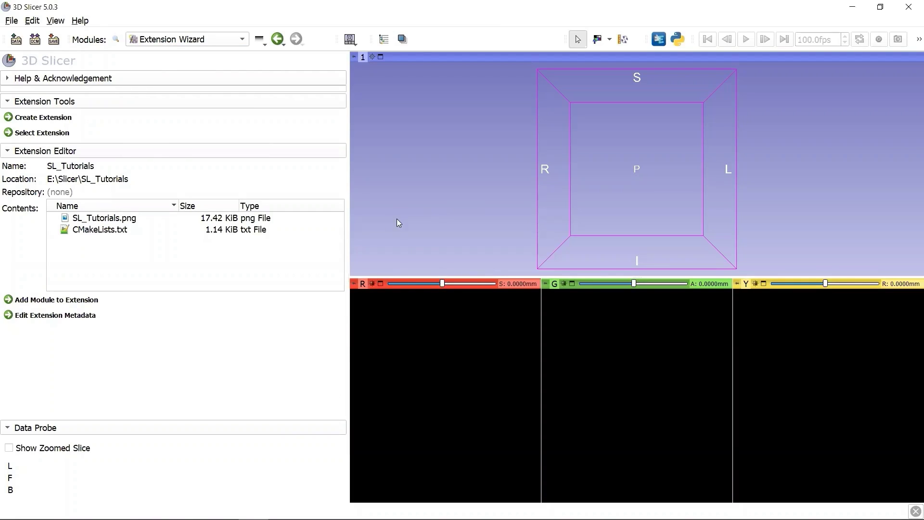
left_click(89, 306)
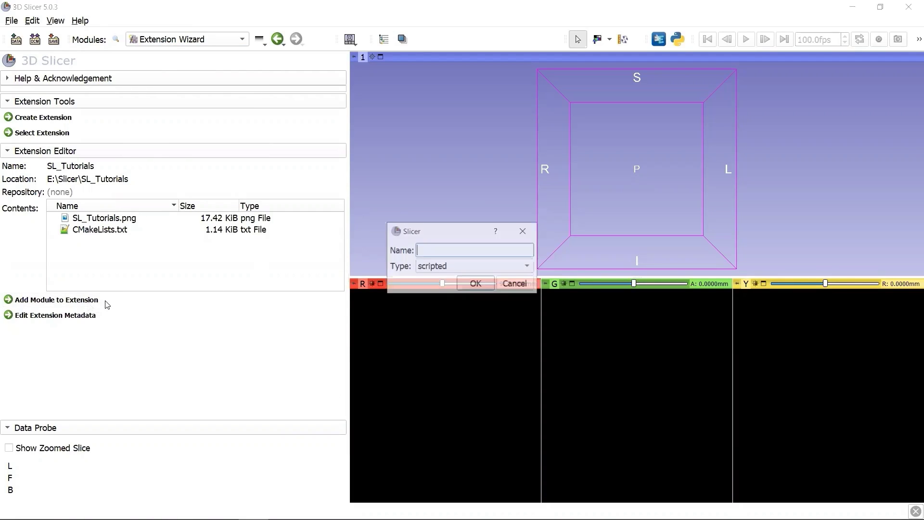
type("t")
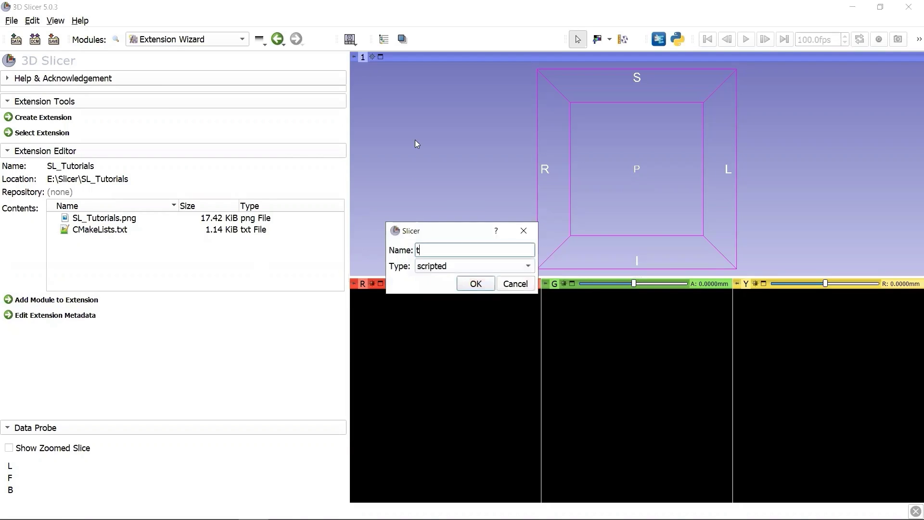
type("_Appl")
type("yThresho")
type("ld")
left_click(478, 285)
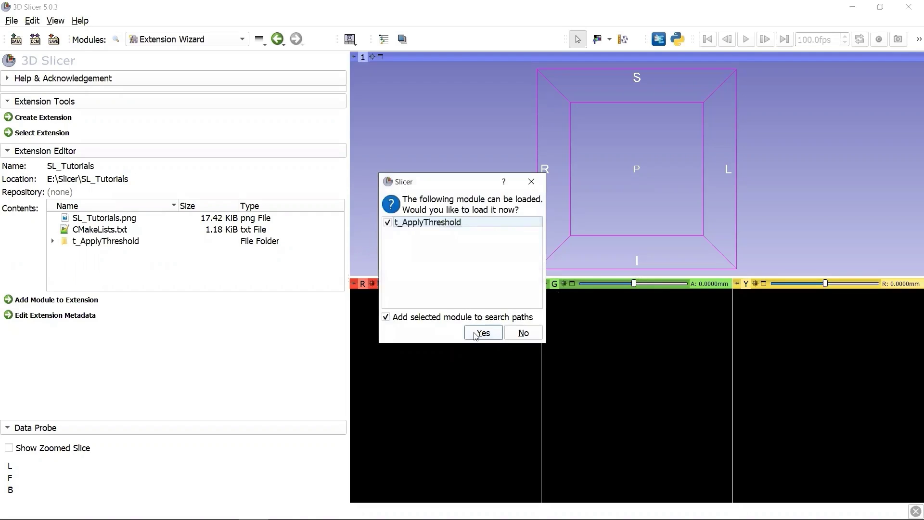
left_click(484, 333)
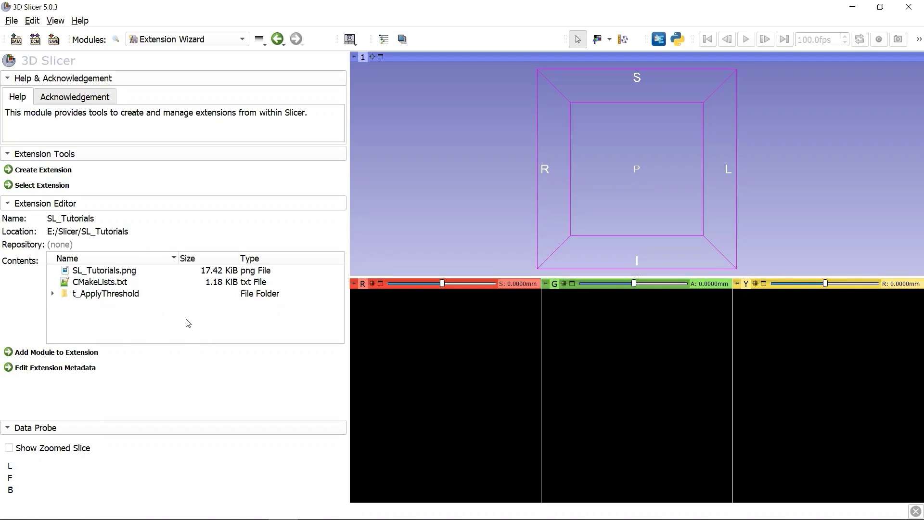
Expand the t_ApplyThreshold and Resources folders and collapse Help & Acknowledgement
left_click(56, 297)
scroll(61, 321, "down", 1)
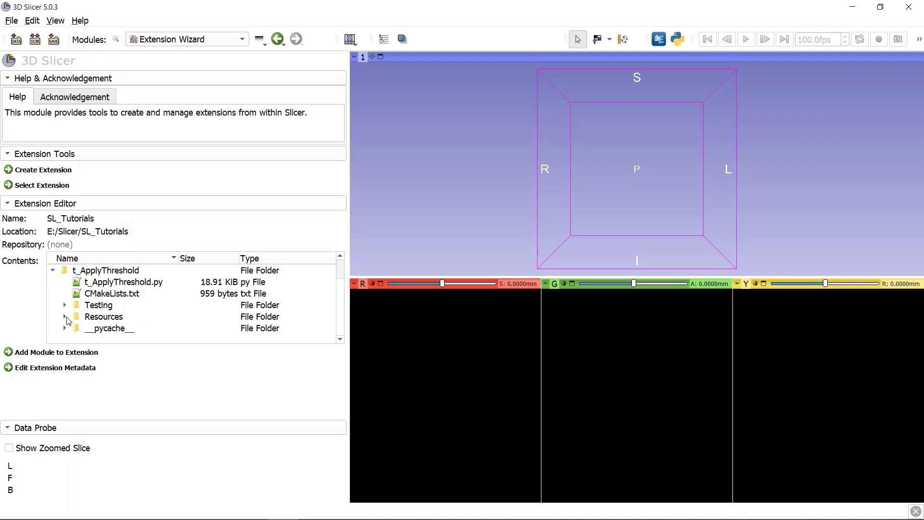
left_click(65, 317)
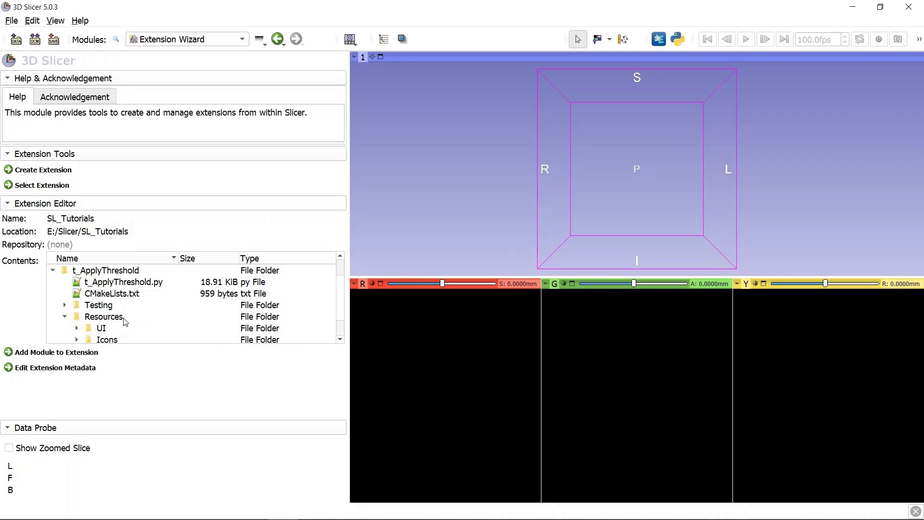
scroll(125, 320, "down", 1)
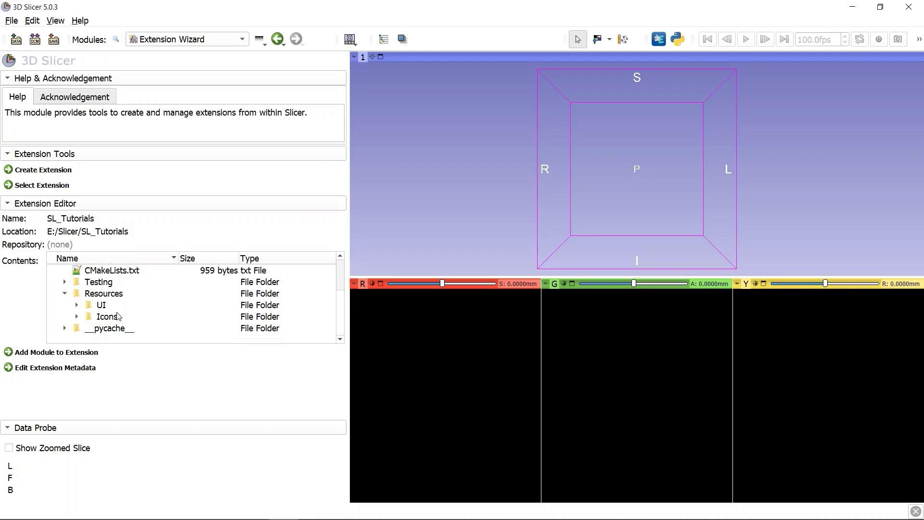
left_click(58, 78)
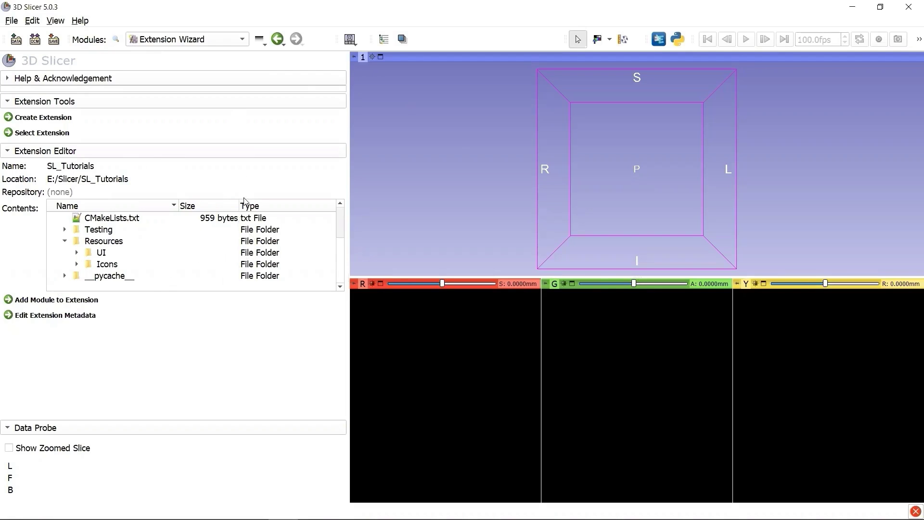
Switch to Examples > t_ApplyThreshold, recheck its category, and open its .py source
left_click(220, 41)
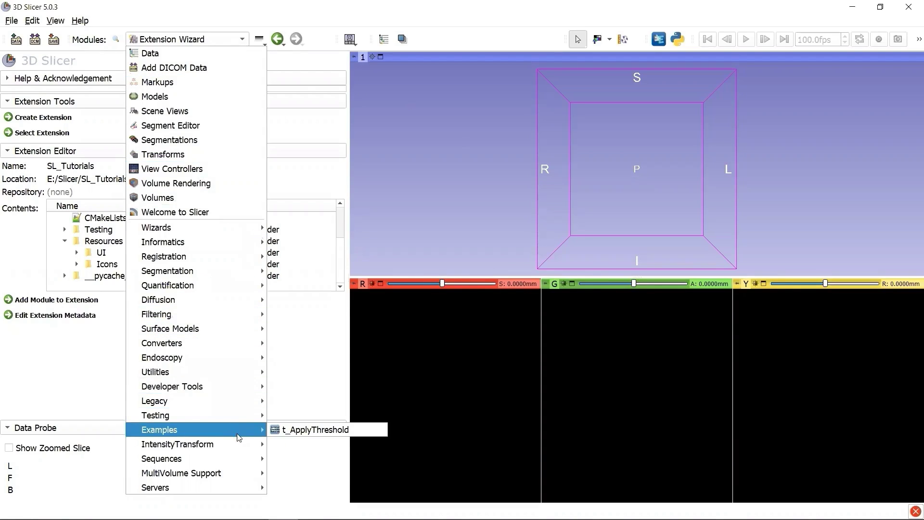
mouse_move(159, 430)
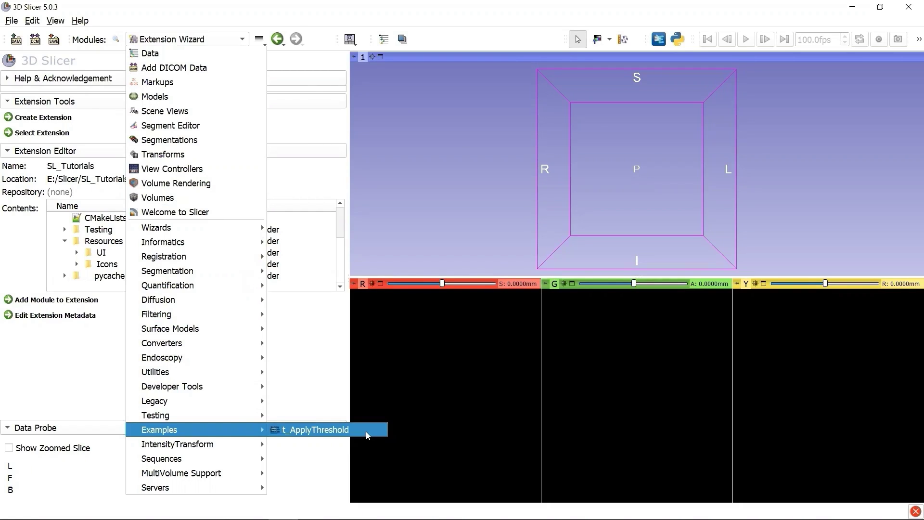
left_click(367, 431)
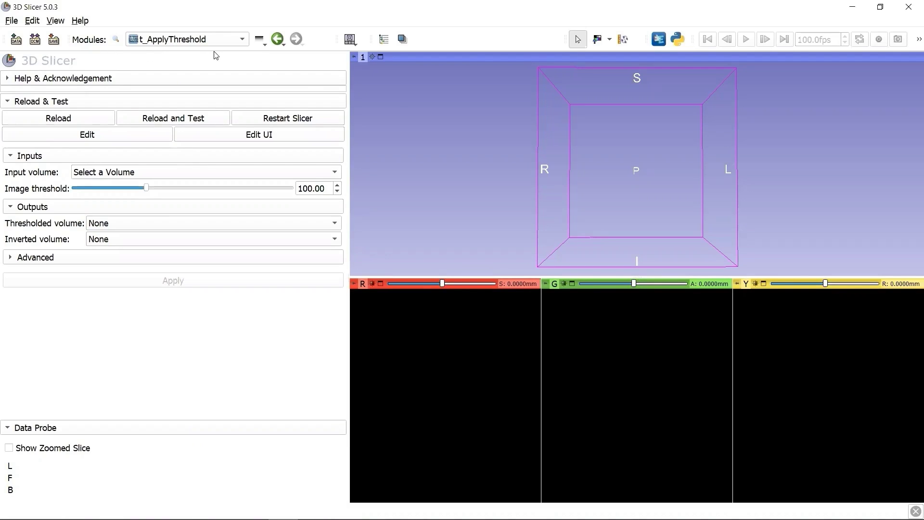
left_click(223, 39)
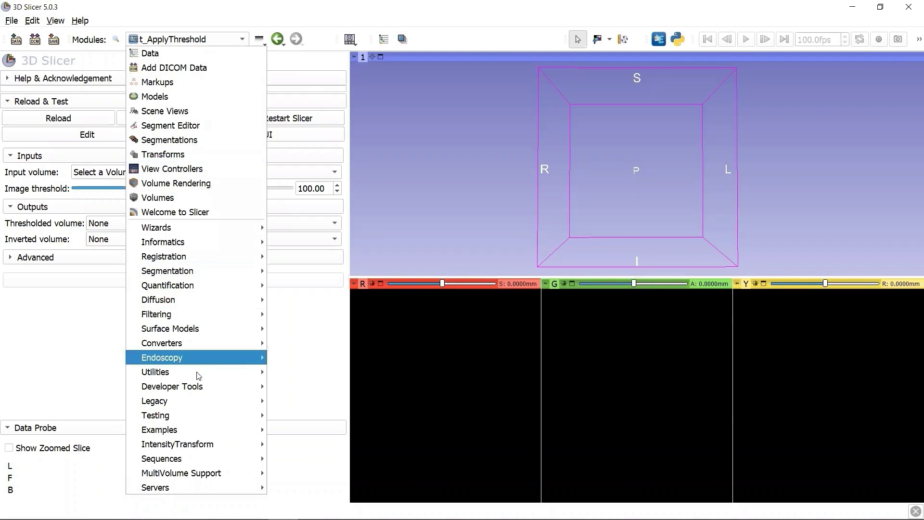
mouse_move(195, 429)
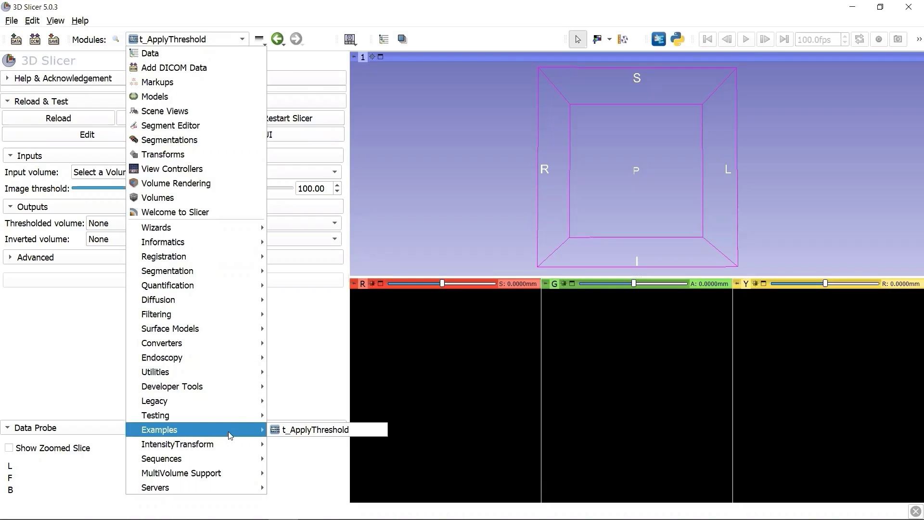
left_click(439, 140)
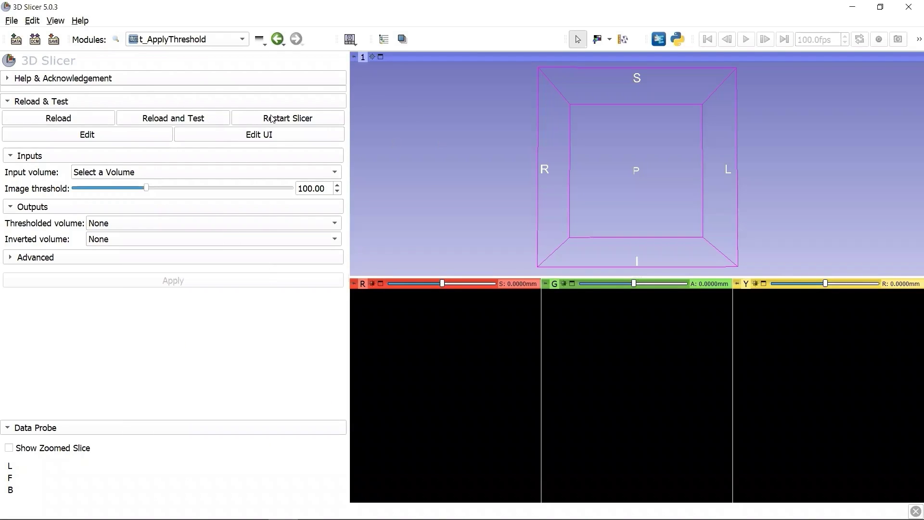
left_click(107, 134)
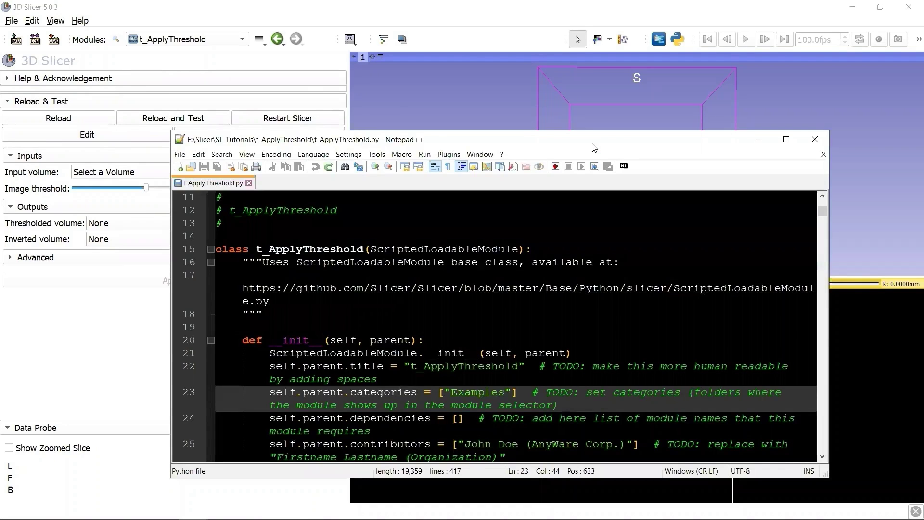
Change the category in t_ApplyThreshold.py from Examples to SL_Tutorials and save
double_click(593, 148)
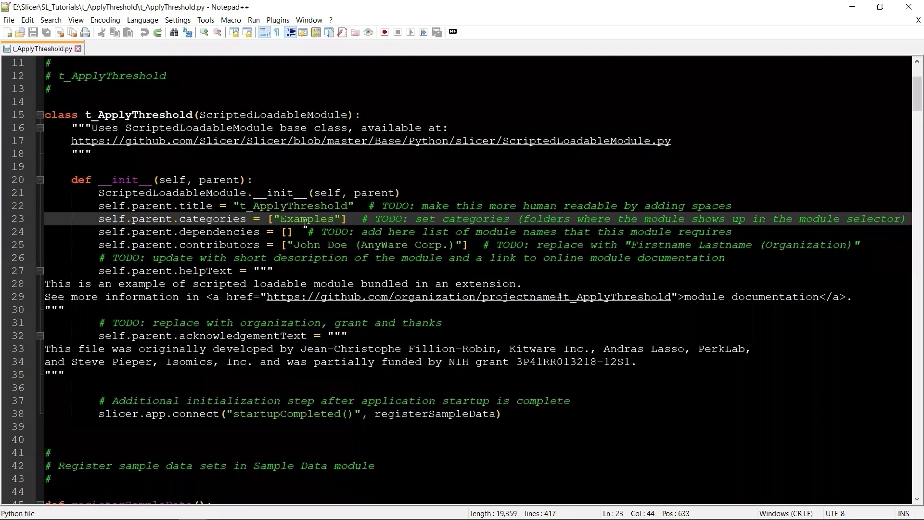
double_click(306, 219)
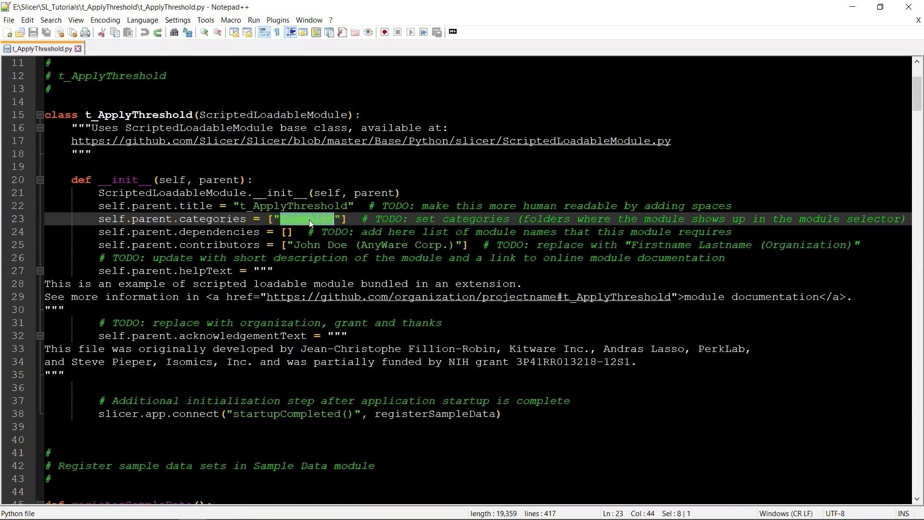
type("SL_T")
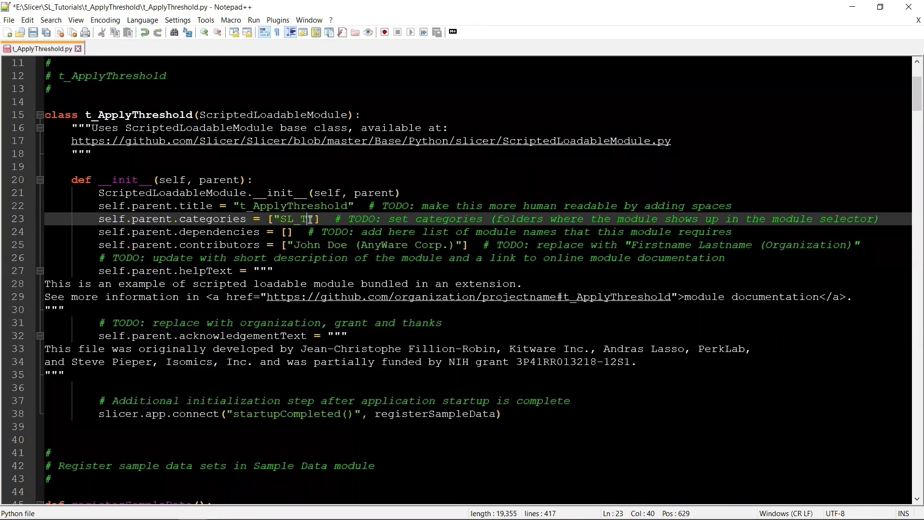
type("utorials")
left_click(593, 287)
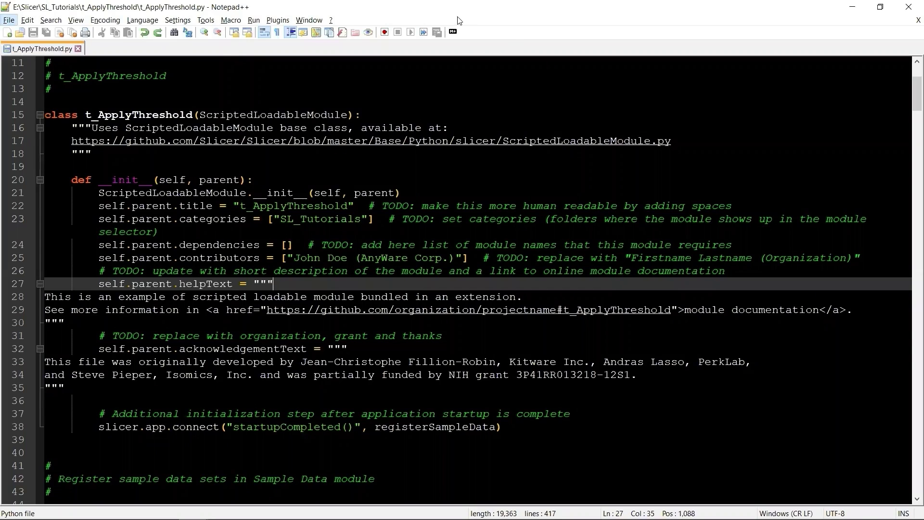
double_click(363, 12)
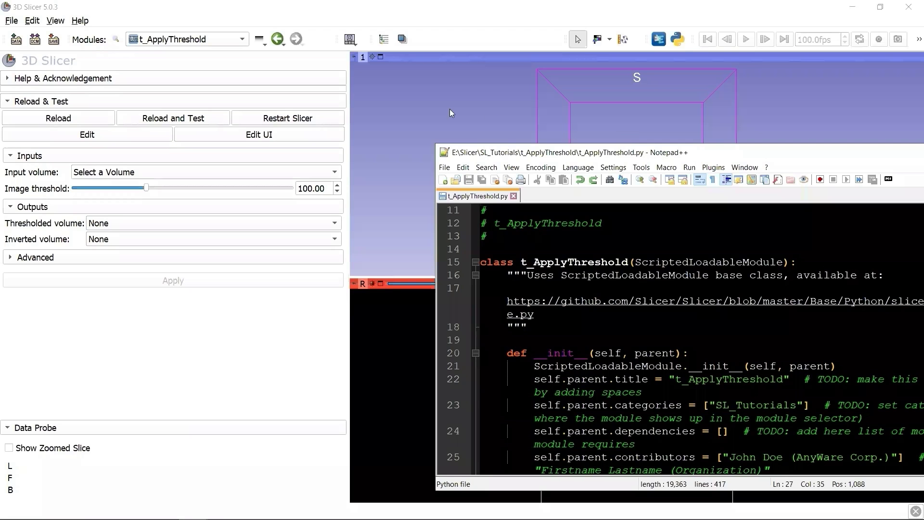
Restart Slicer, then load SL_Tutorials > t_ApplyThreshold from the modules list
left_click(323, 118)
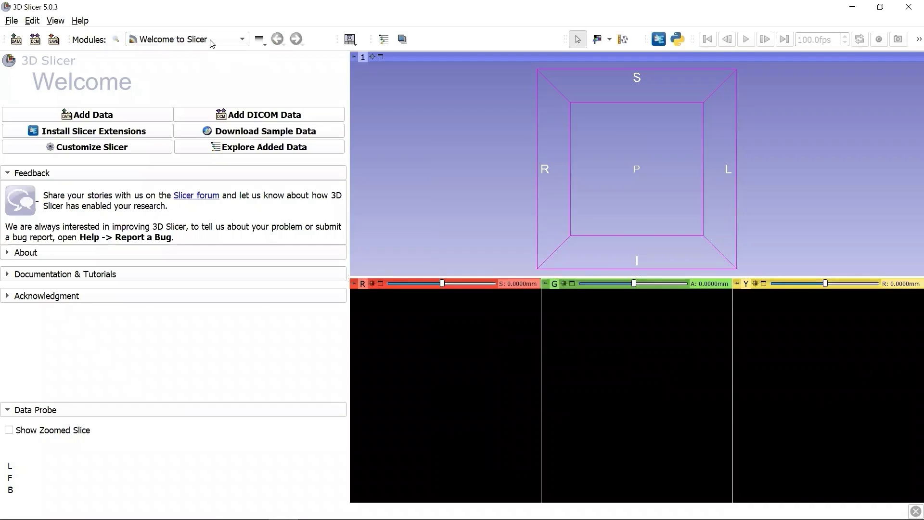
left_click(212, 40)
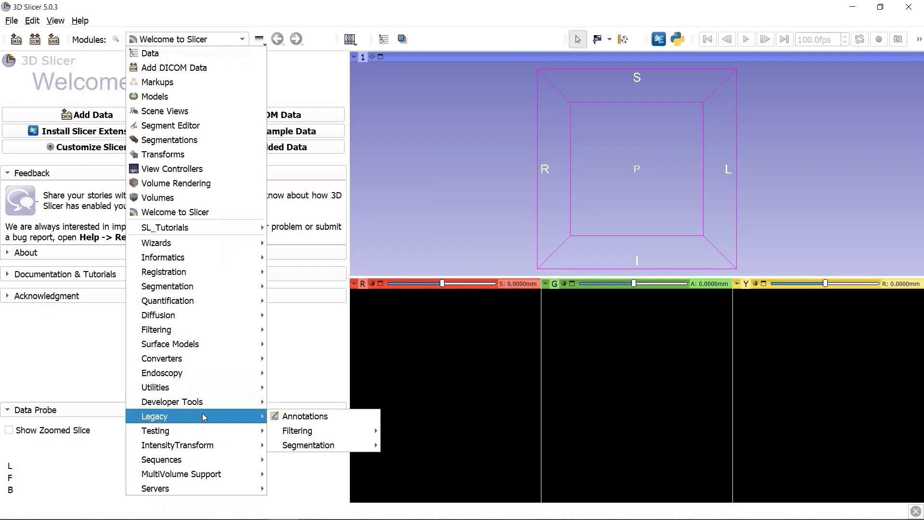
mouse_move(165, 227)
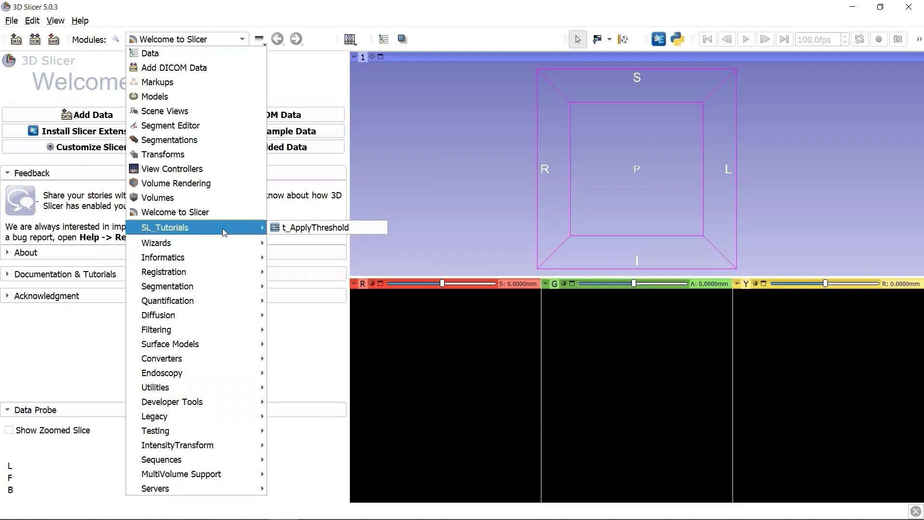
left_click(353, 227)
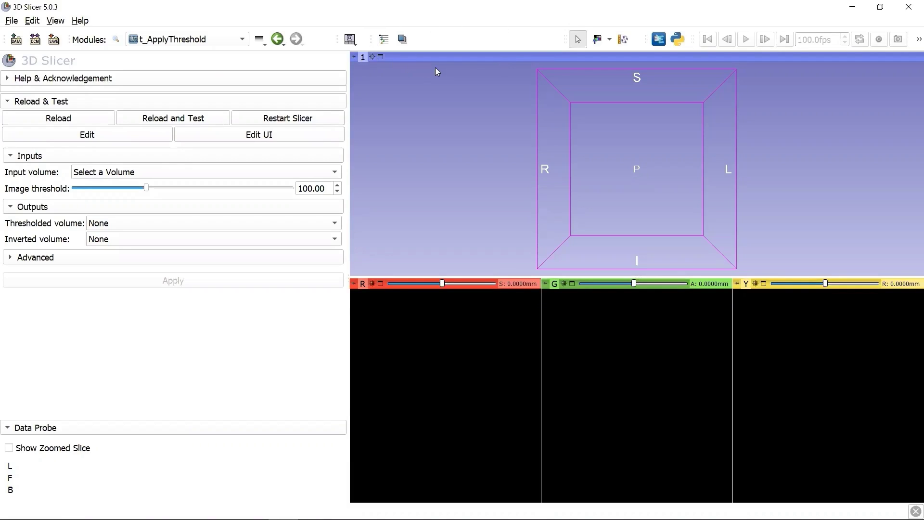
In Application Settings > Modules, drag t_ApplyThreshold into Favorite Modules
left_click(32, 21)
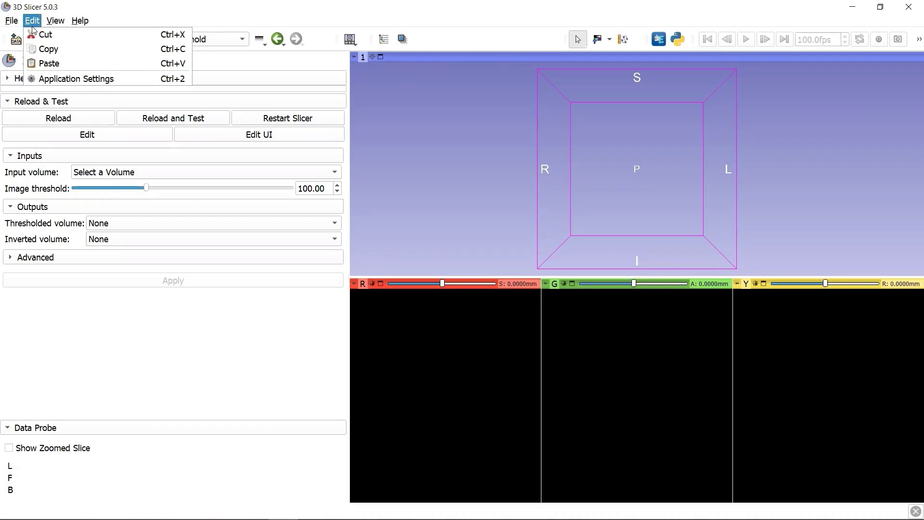
left_click(122, 78)
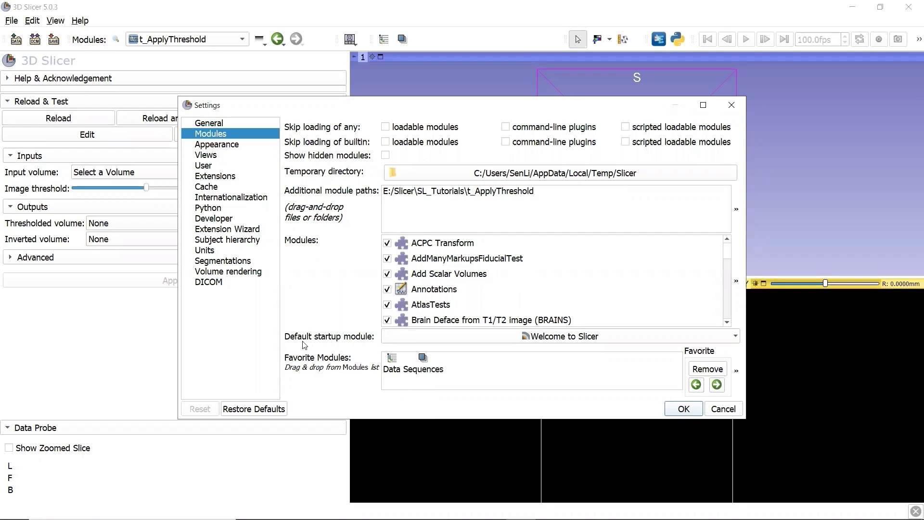
left_click(448, 290)
key("t")
key("t")
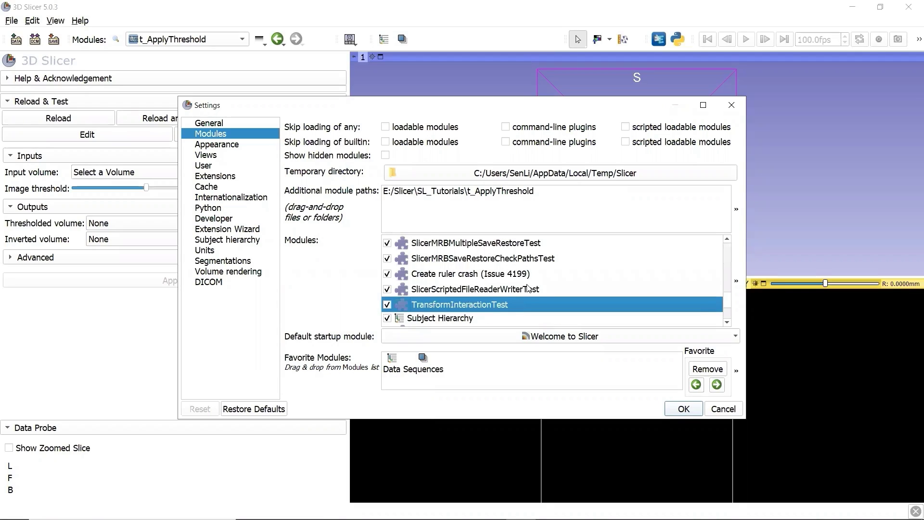
key("t")
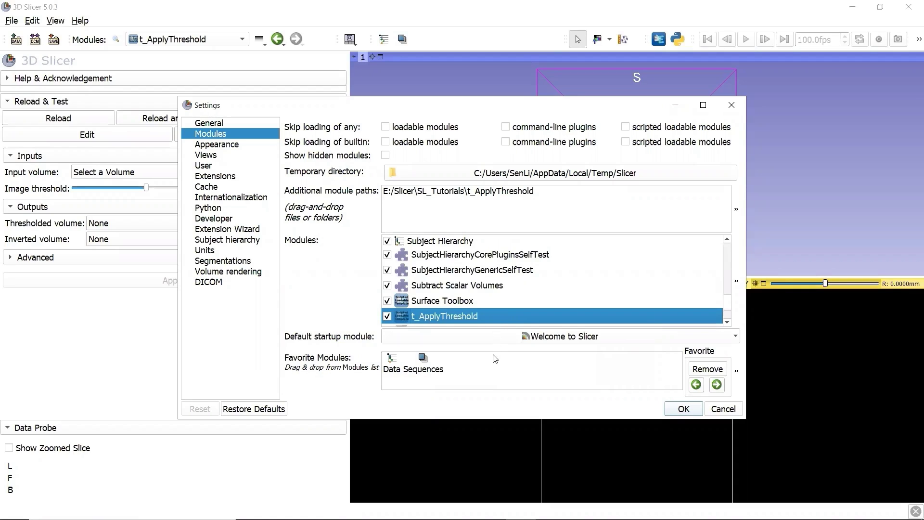
left_click_drag(495, 359, 491, 370)
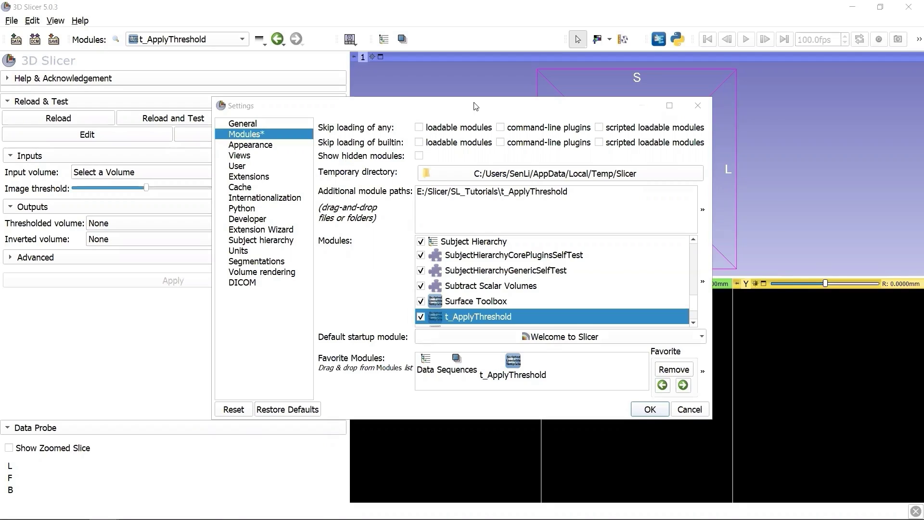
Open the module's Resources\Icons folder and delete the Scripted Loadable Template icon
double_click(405, 184)
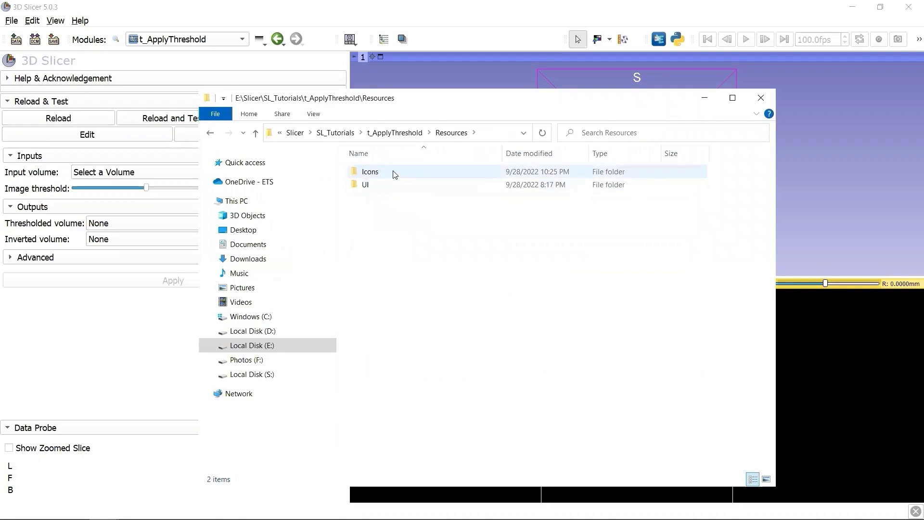
double_click(393, 173)
left_click(374, 199)
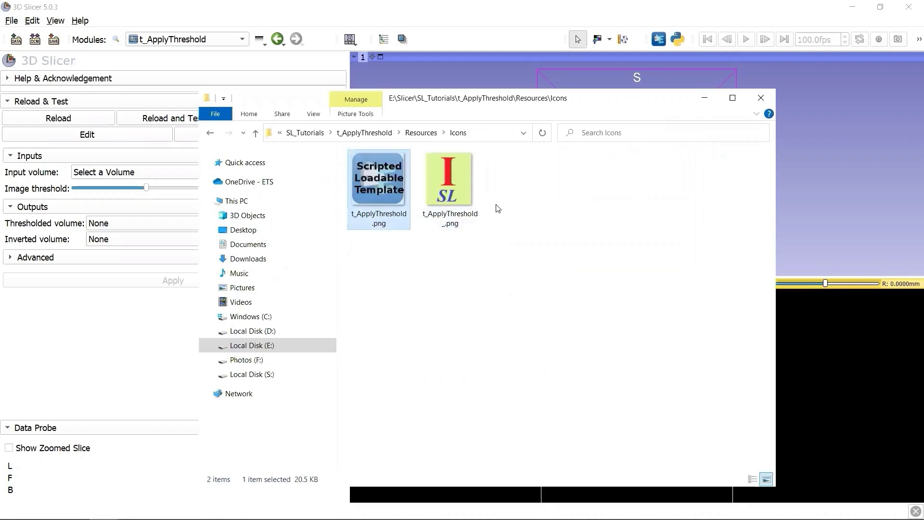
key("Delete")
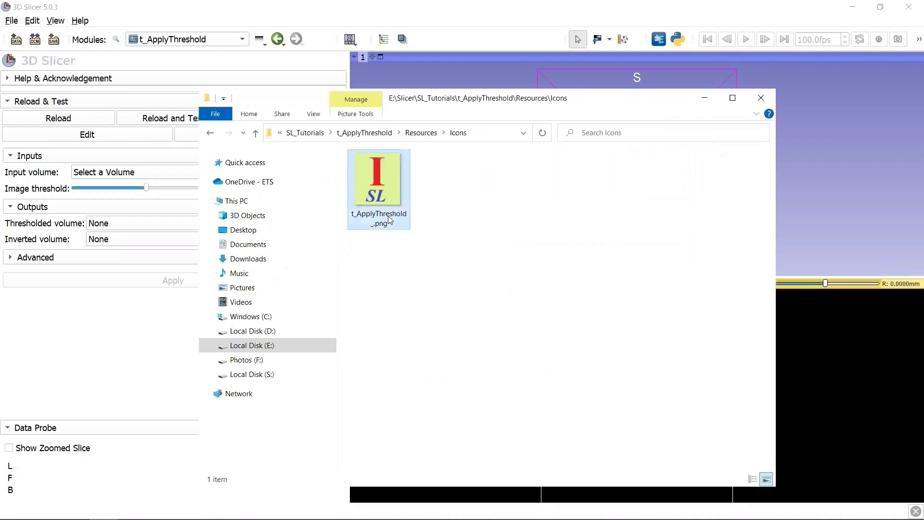
Rename the SL icon to t_ApplyThreshold.png and return to 3D Slicer's settings
left_click(391, 219)
key("F2")
key("End")
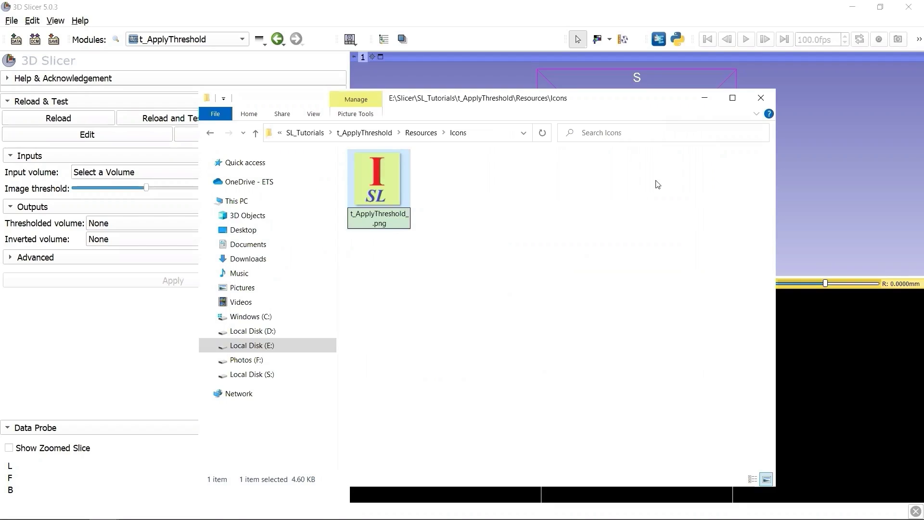
key("BackSpace")
key("Return")
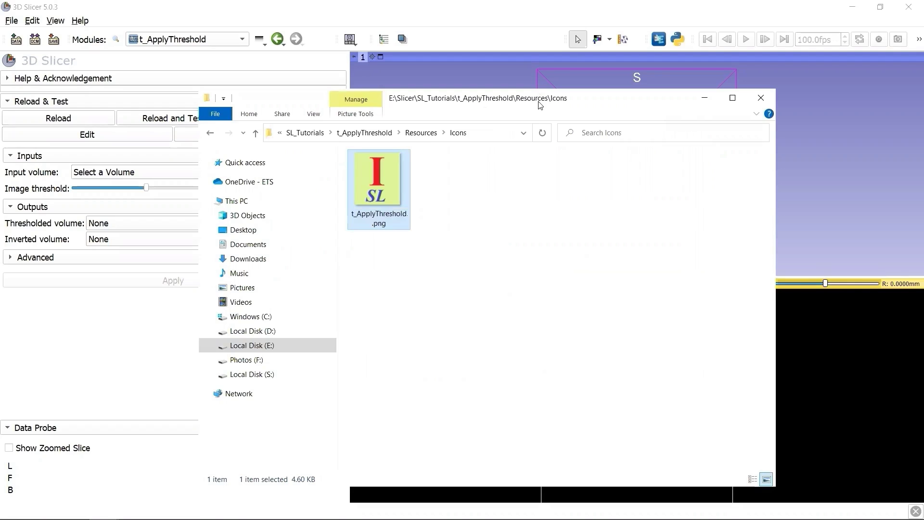
left_click(80, 250)
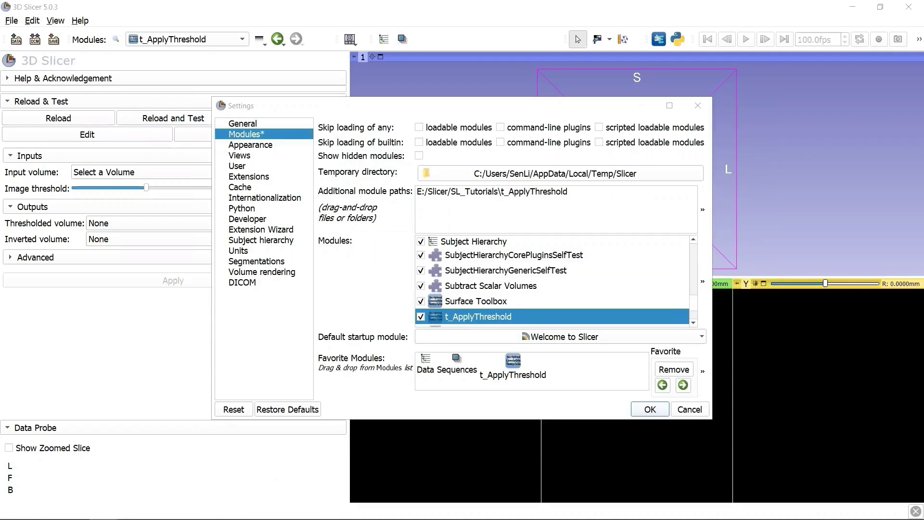
Apply the settings, restart Slicer, and launch t_ApplyThreshold from its SL favourite-module icon
left_click(652, 412)
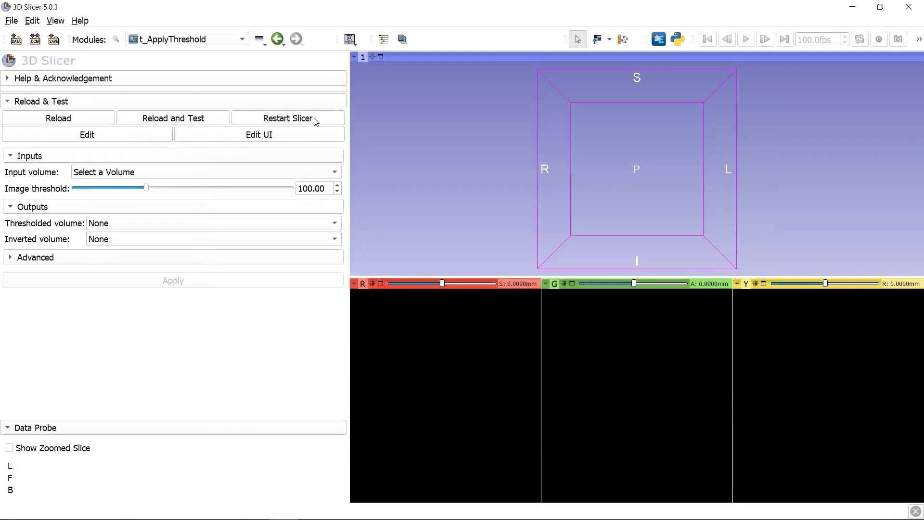
left_click(322, 118)
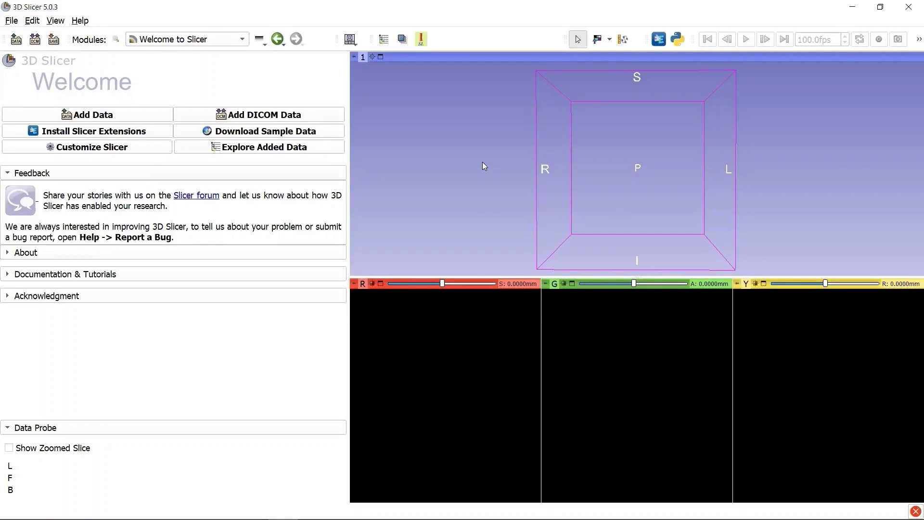
left_click(421, 39)
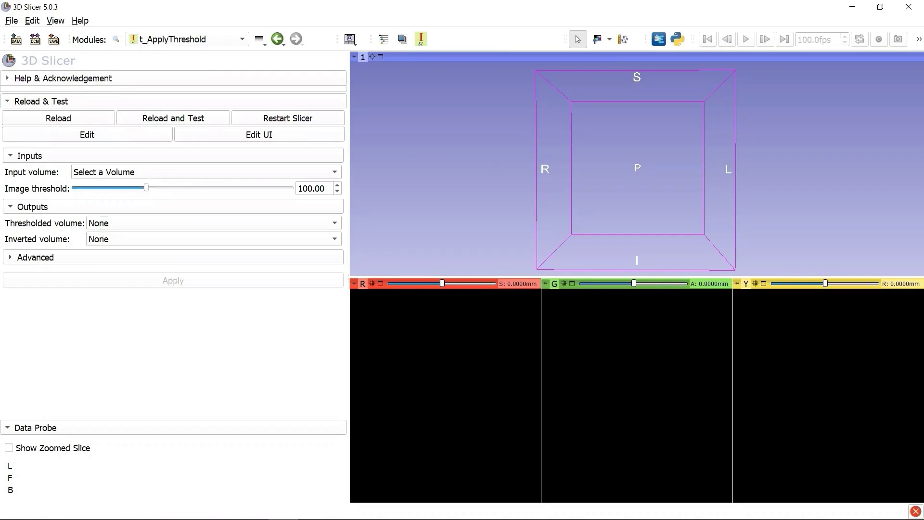
In Notepad, highlight each recap point: custom module, folder, files, Category bug, Favorite Modules, new icon
key("alt+Tab")
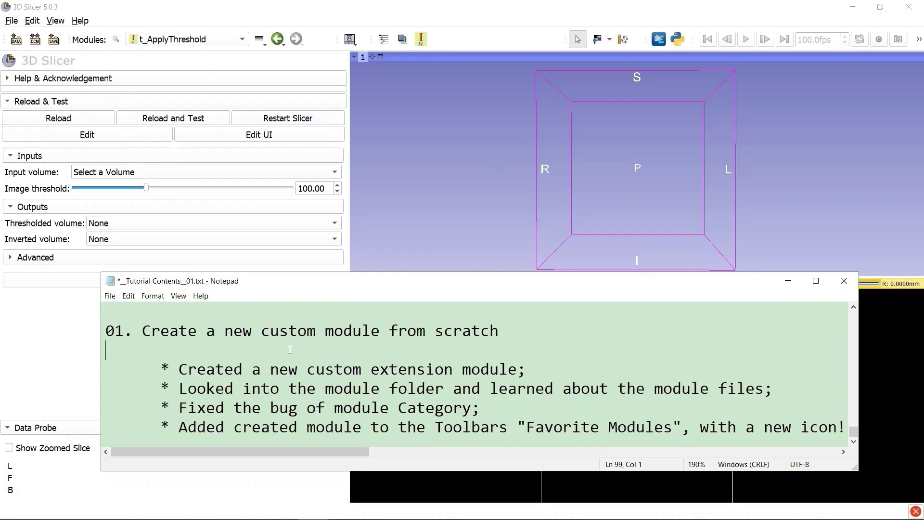
left_click_drag(270, 368, 517, 369)
left_click_drag(325, 388, 445, 390)
left_click_drag(655, 388, 768, 391)
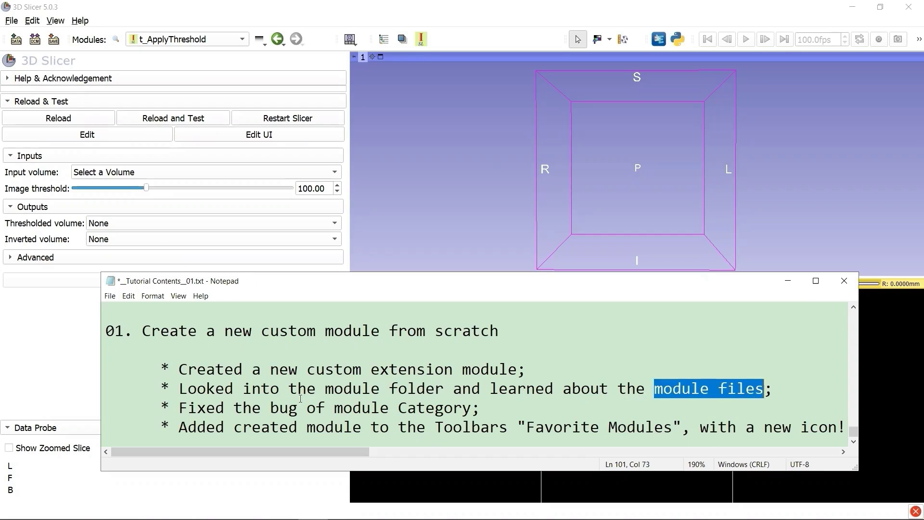
left_click_drag(271, 407, 492, 408)
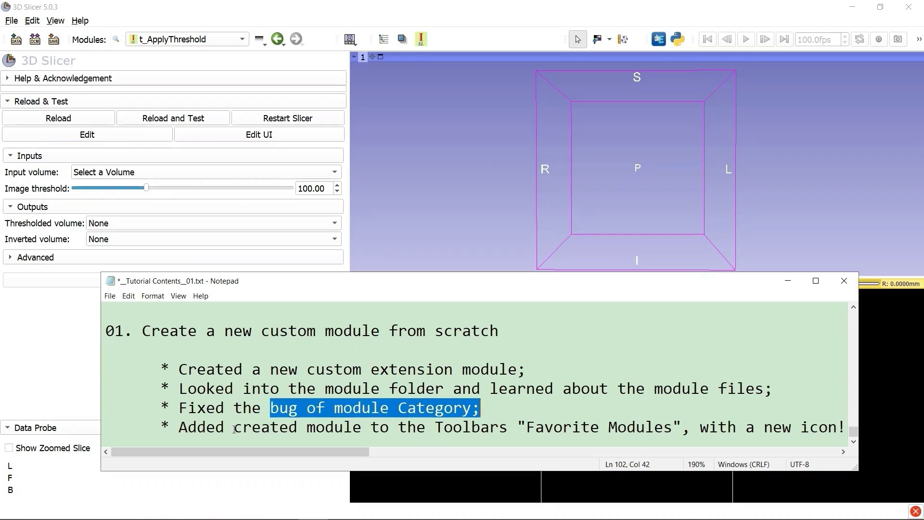
left_click_drag(235, 428, 684, 428)
left_click_drag(746, 427, 849, 433)
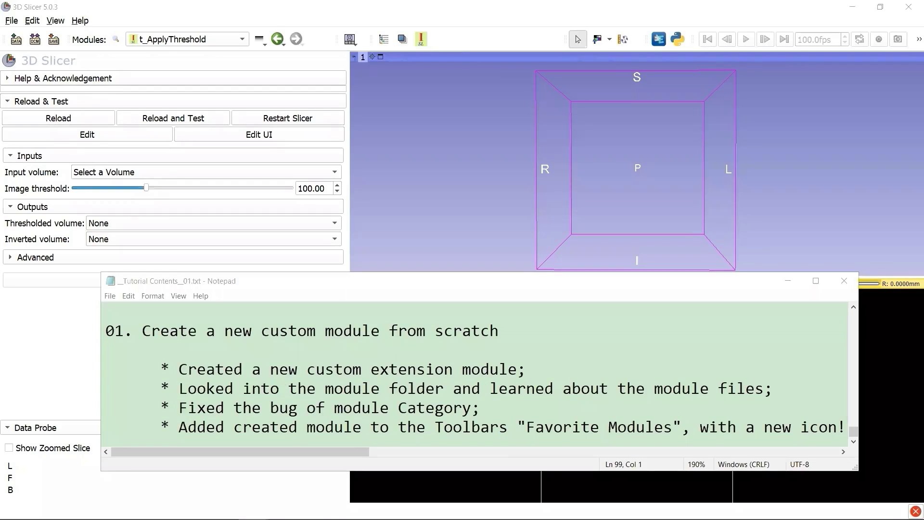